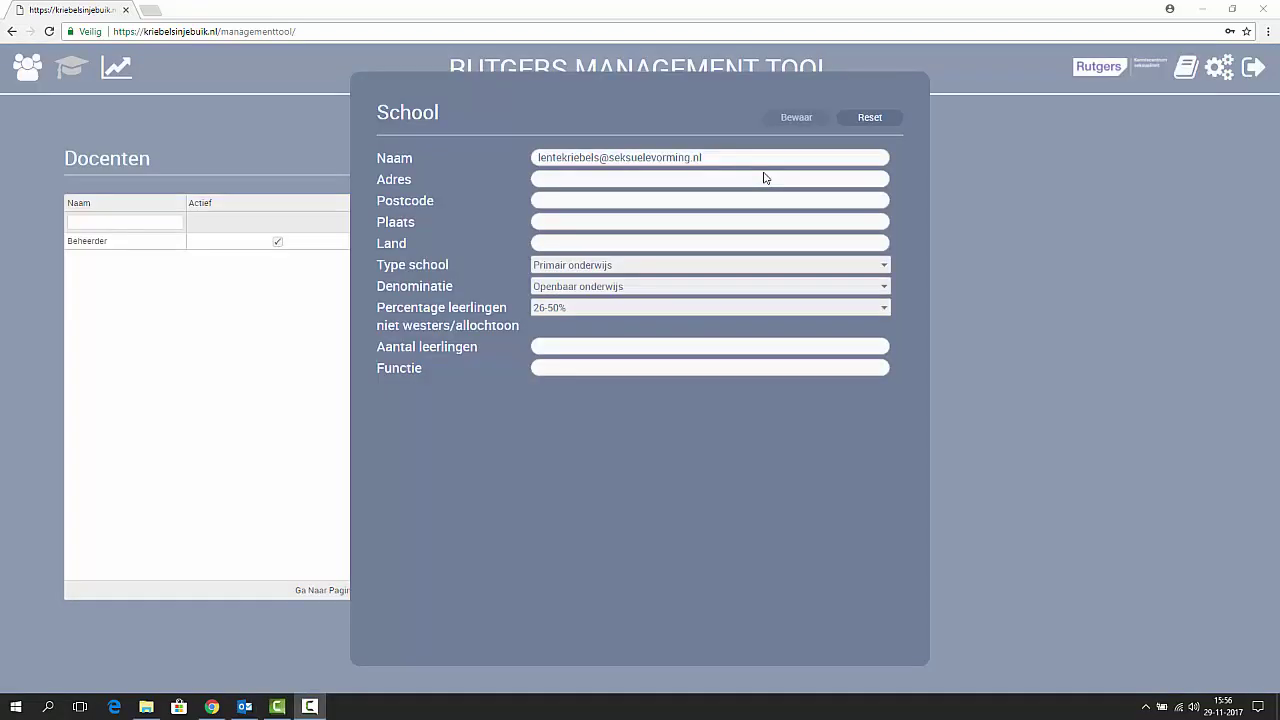
Step: Fill Adres and Postcode with the school's street address and postcode, Plaats Utrecht, Land Nederland
click(764, 174)
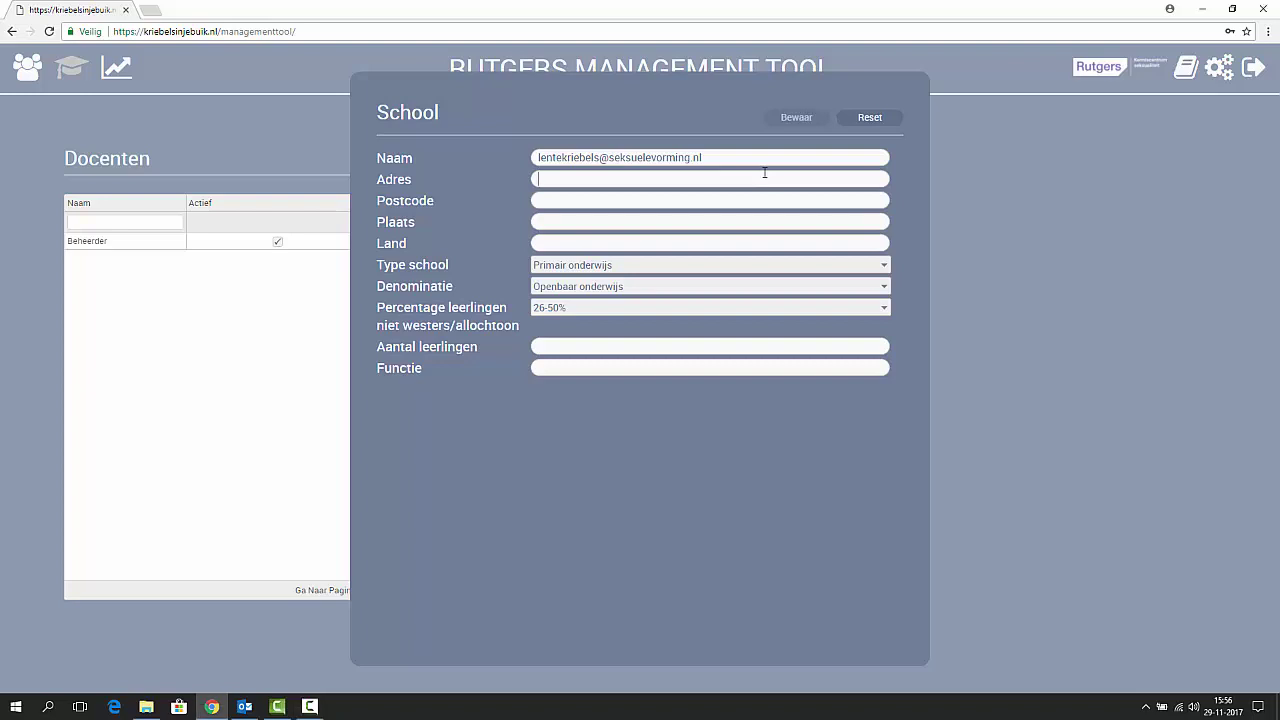
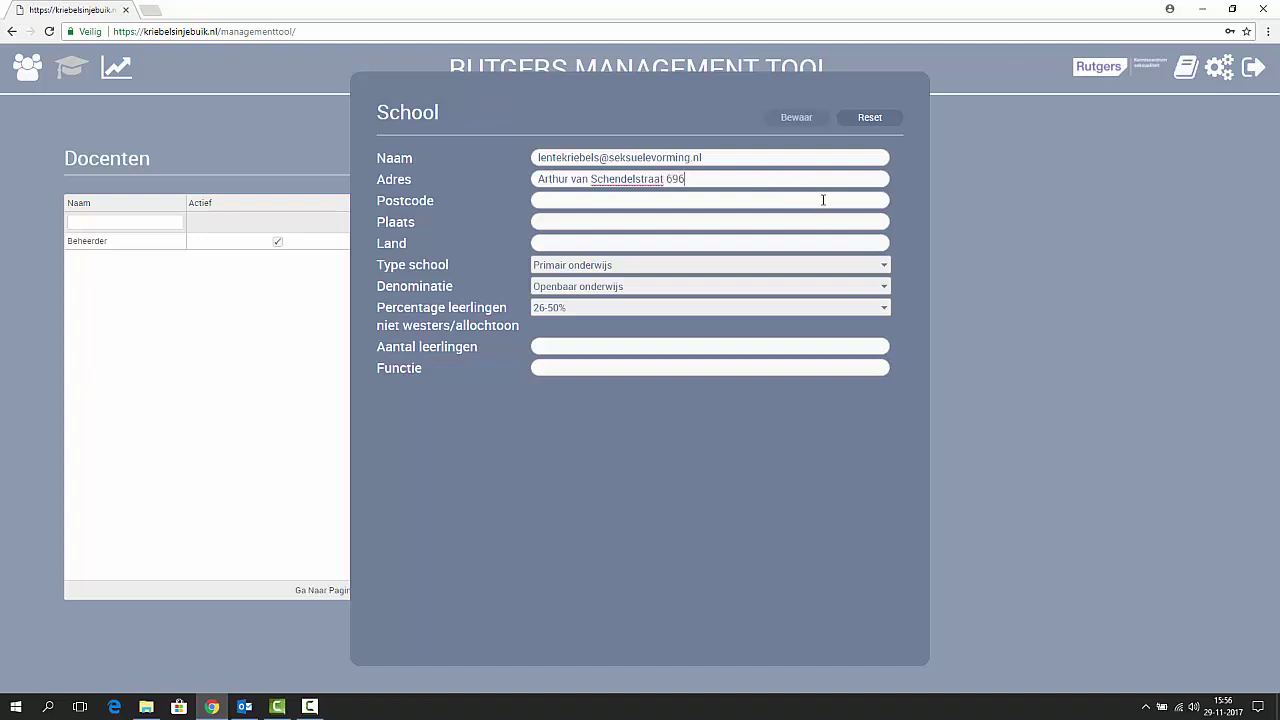
click(823, 200)
text(3511MJ)
click(808, 220)
text(U)
text(trecht)
text(Nederland)
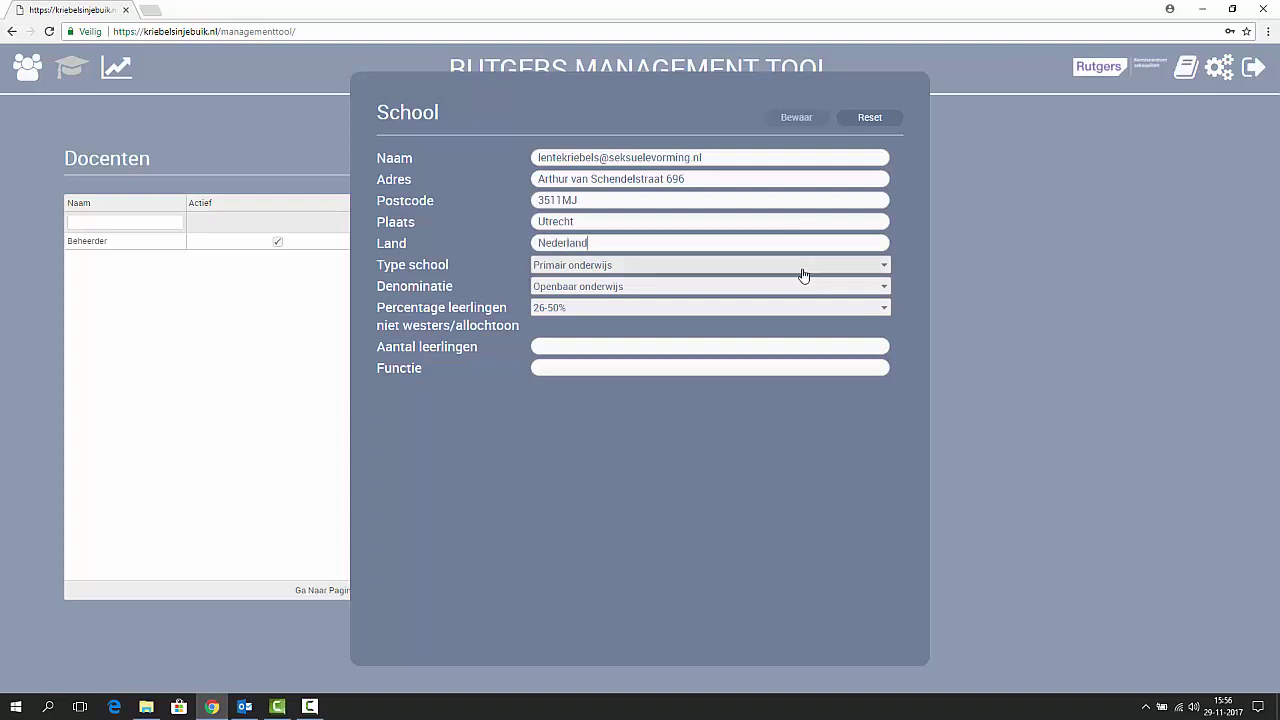
Step: Set school type Speciaal onderwijs, denomination Openbaar onderwijs and 51-75% non-western pupils
click(803, 269)
click(774, 294)
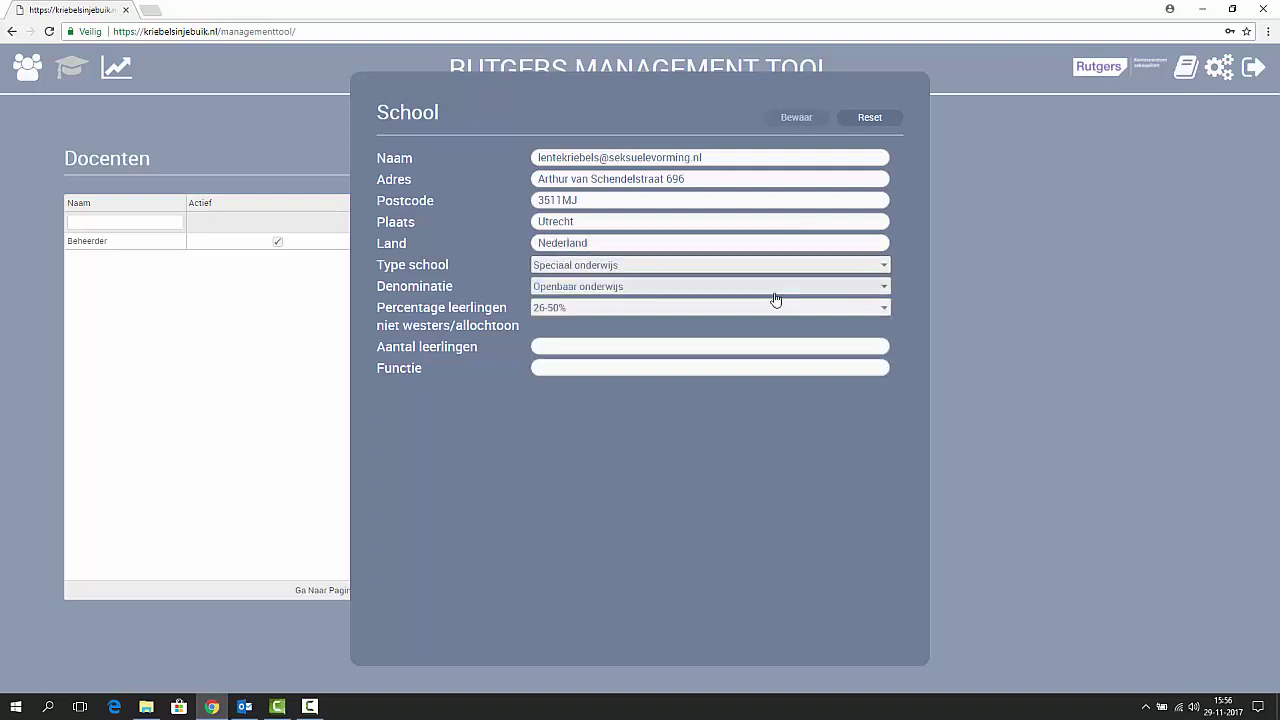
click(767, 289)
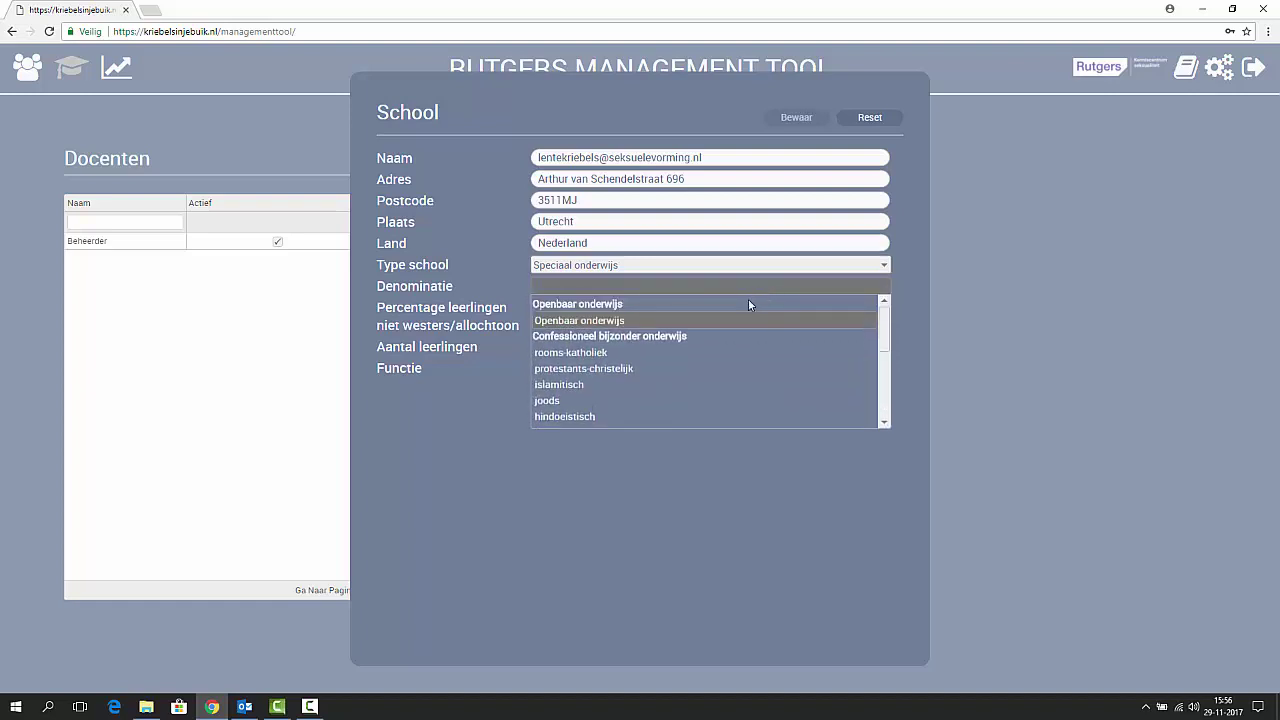
click(728, 319)
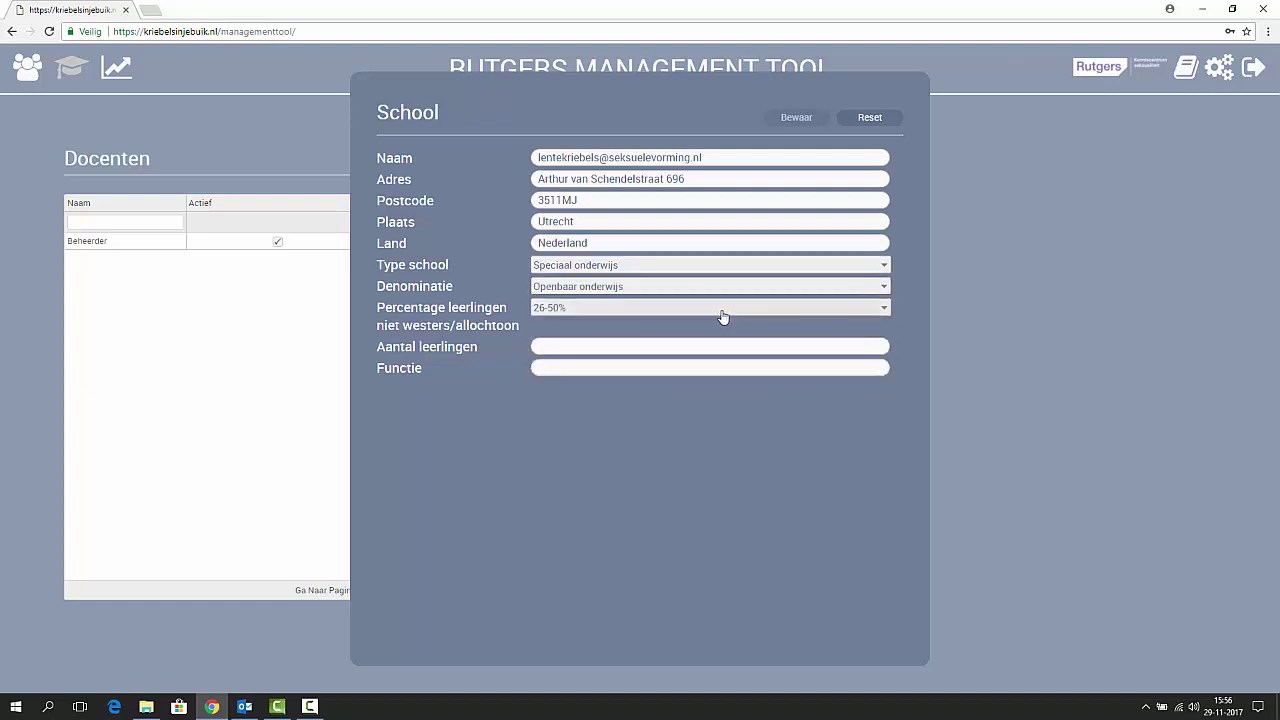
click(724, 316)
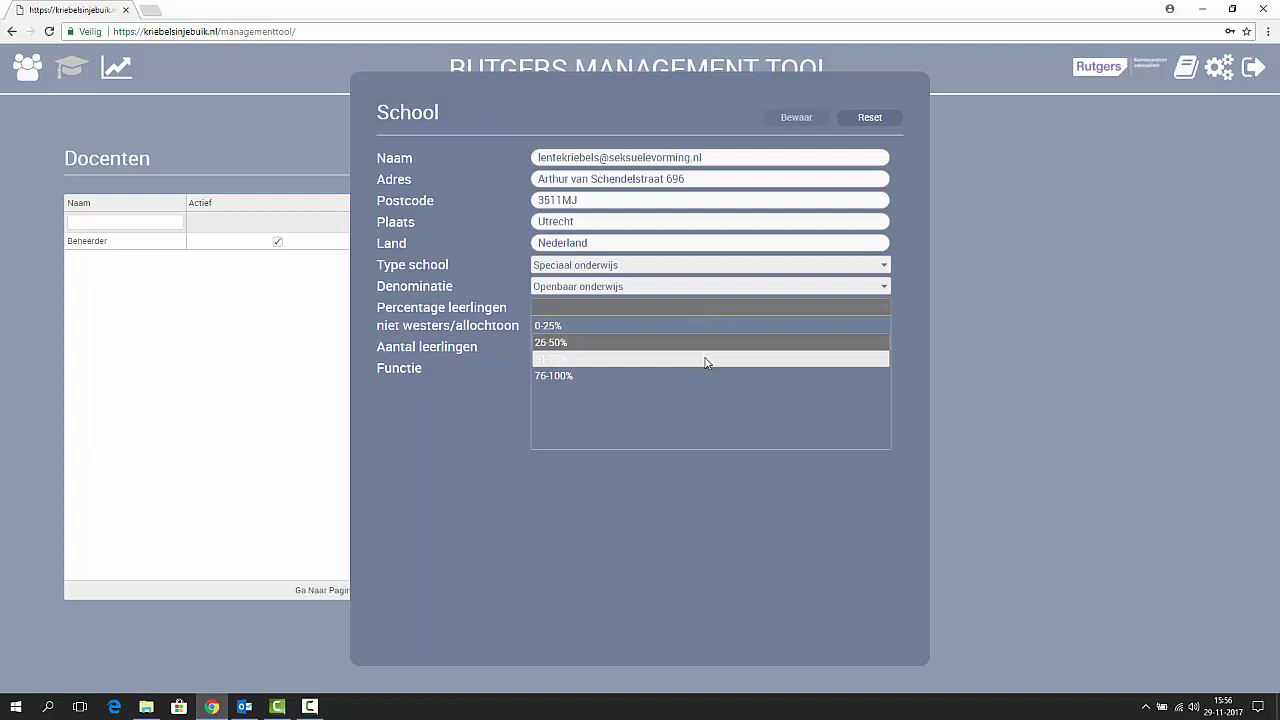
click(705, 360)
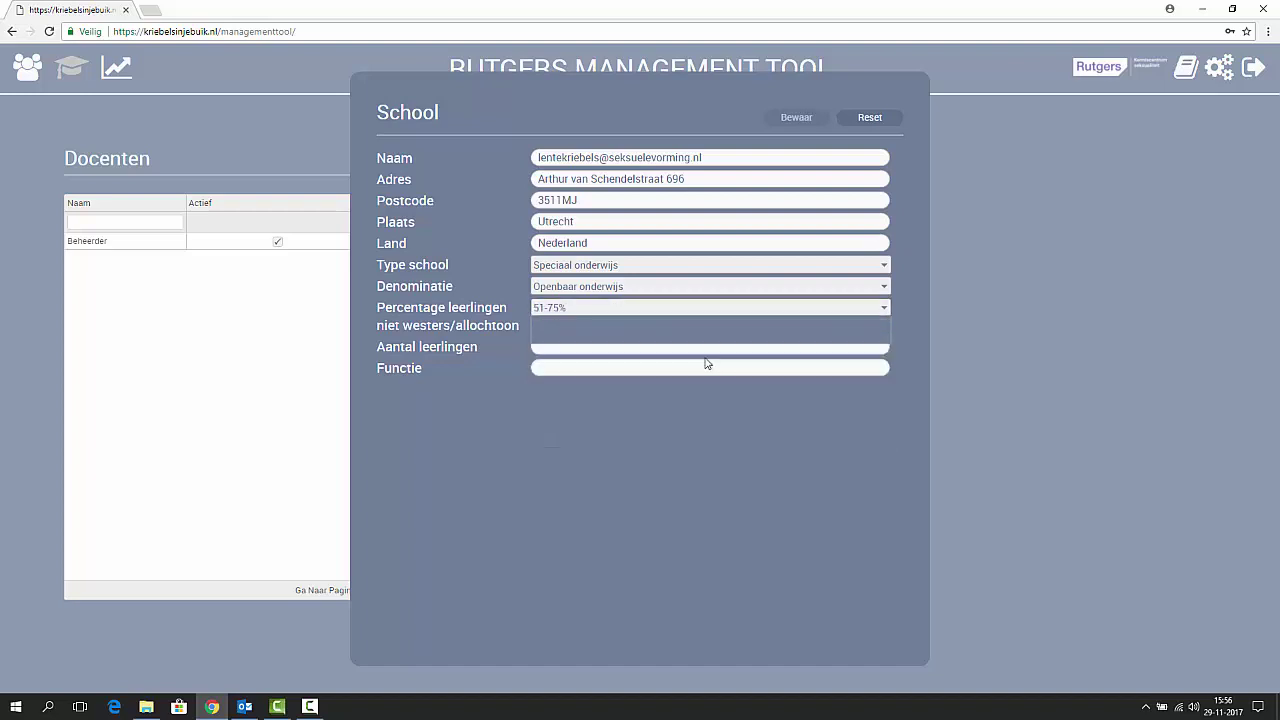
Step: Enter 100 pupils and function leerkracht, then save the school details
click(681, 346)
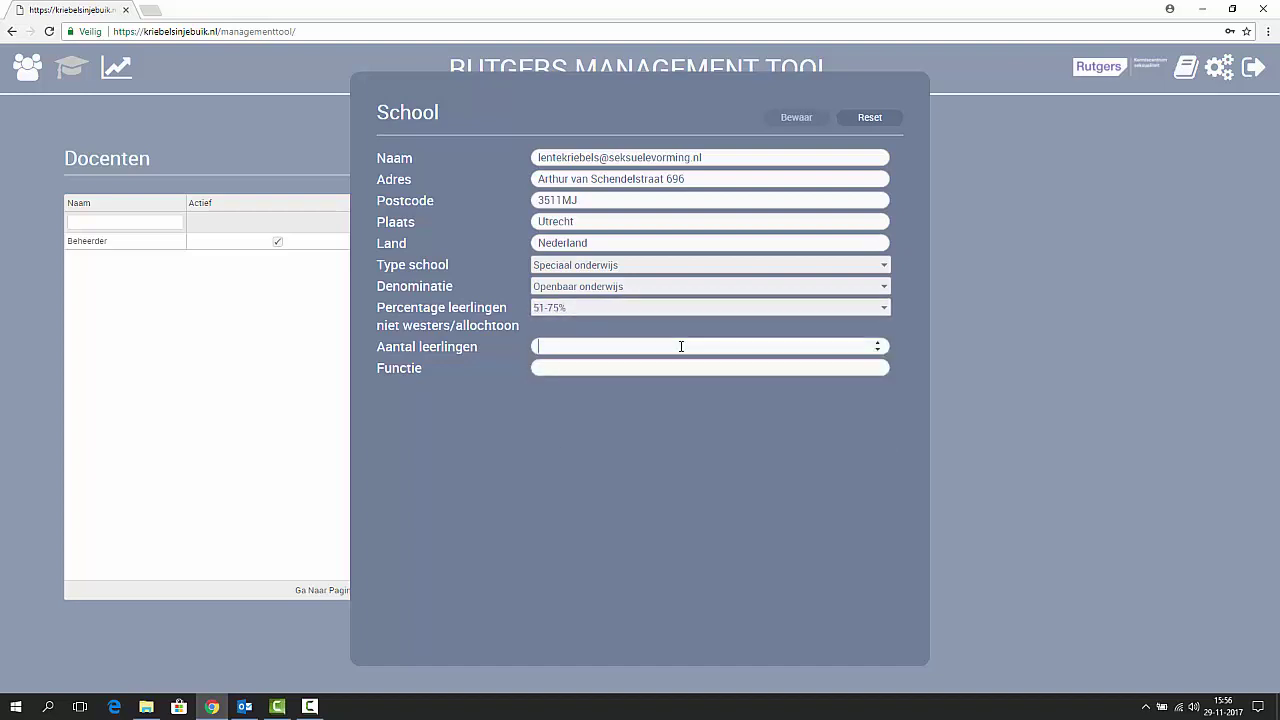
text(100)
click(678, 367)
text(leerkracht)
click(790, 118)
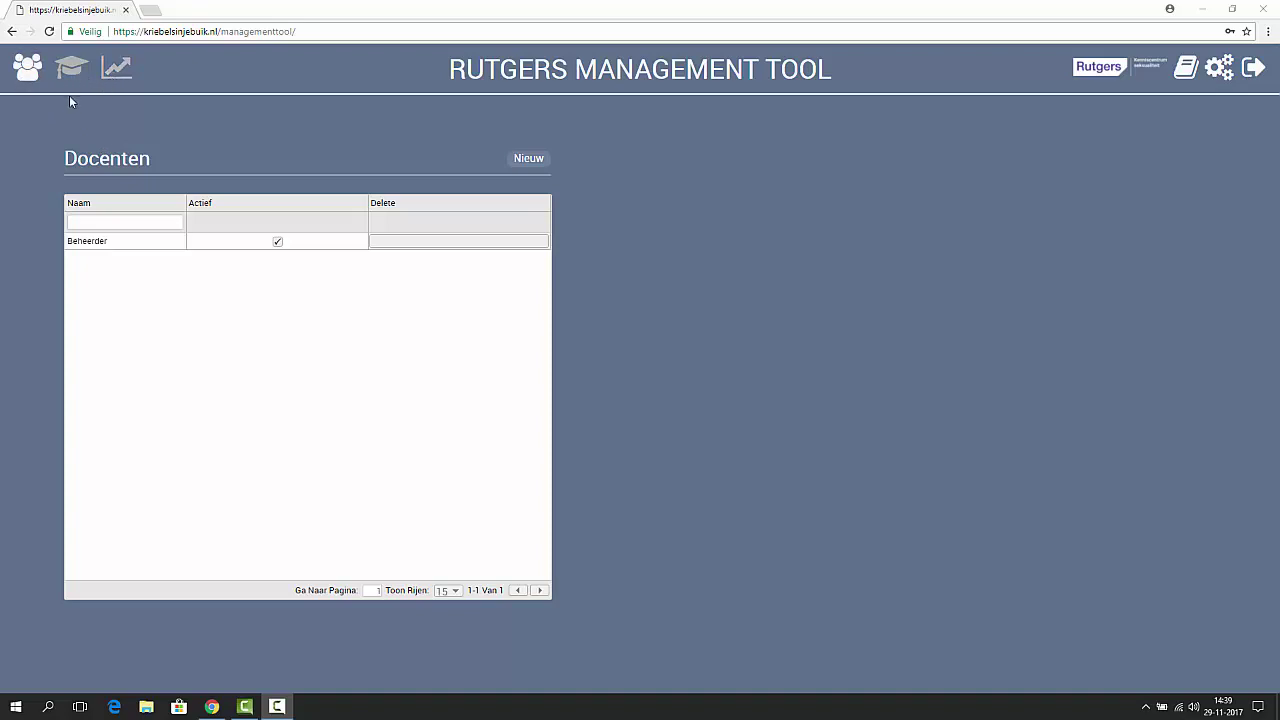
Step: Switch from the Docenten list to the Groepen list via the toolbar's groups icon
click(27, 76)
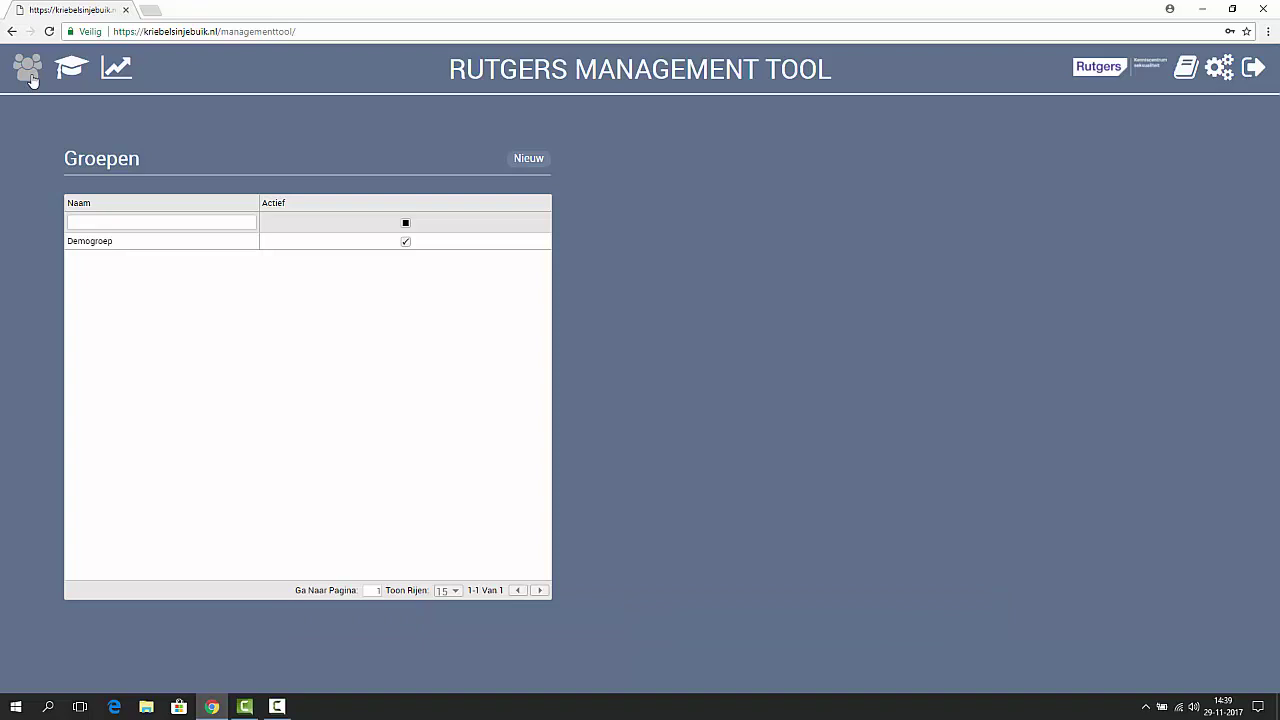
Step: Create and save the active group 'Groep 1', then return to the teachers list
click(528, 162)
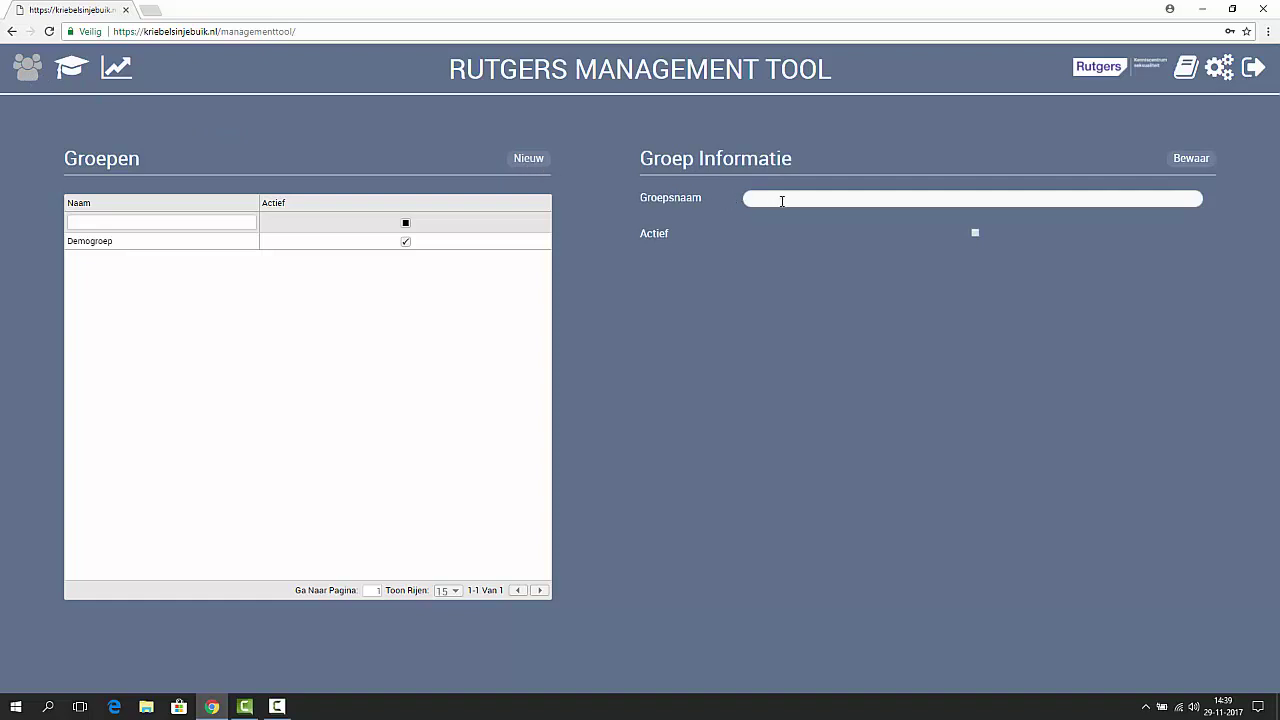
text(T)
key(BackSpace)
text(Groep 1)
click(975, 234)
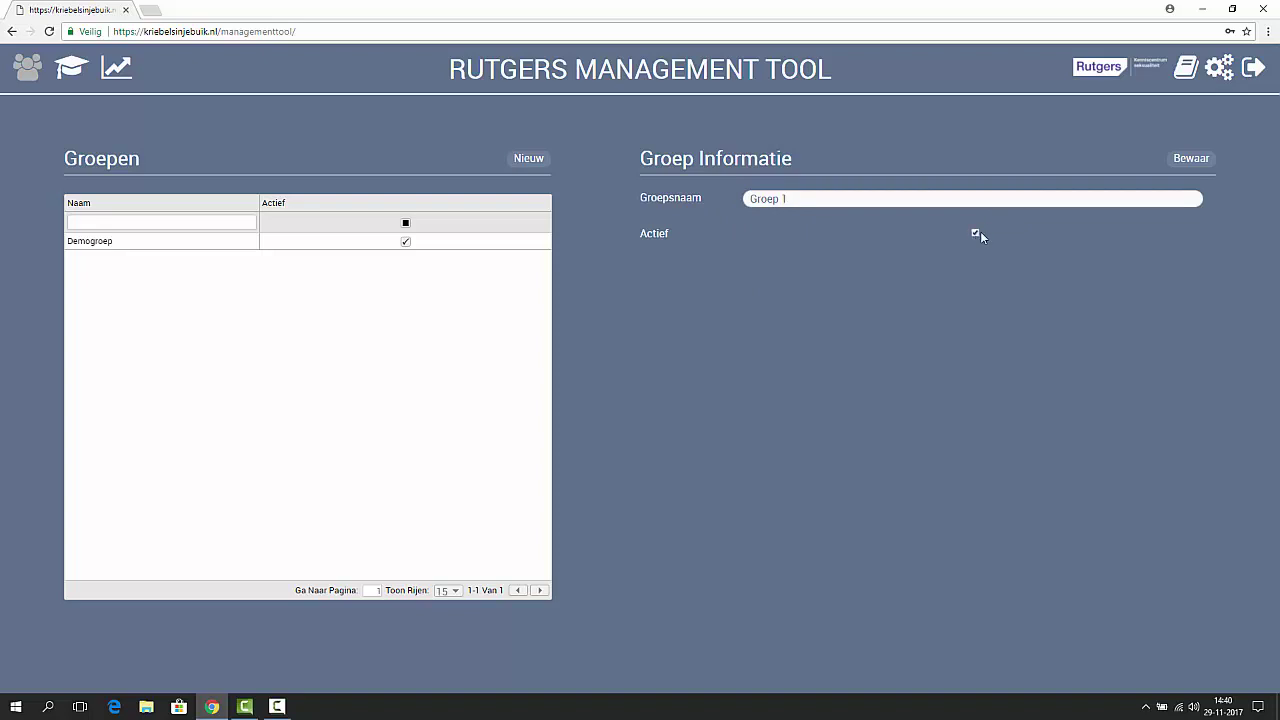
click(1188, 165)
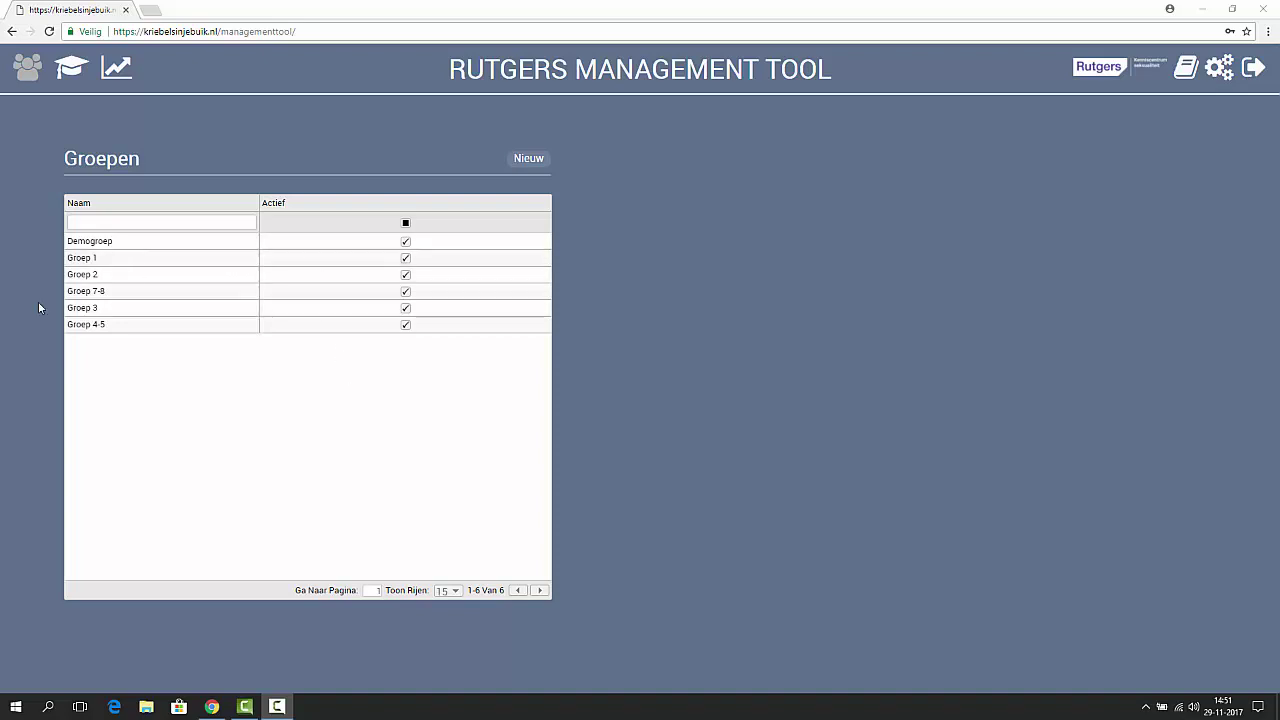
click(72, 70)
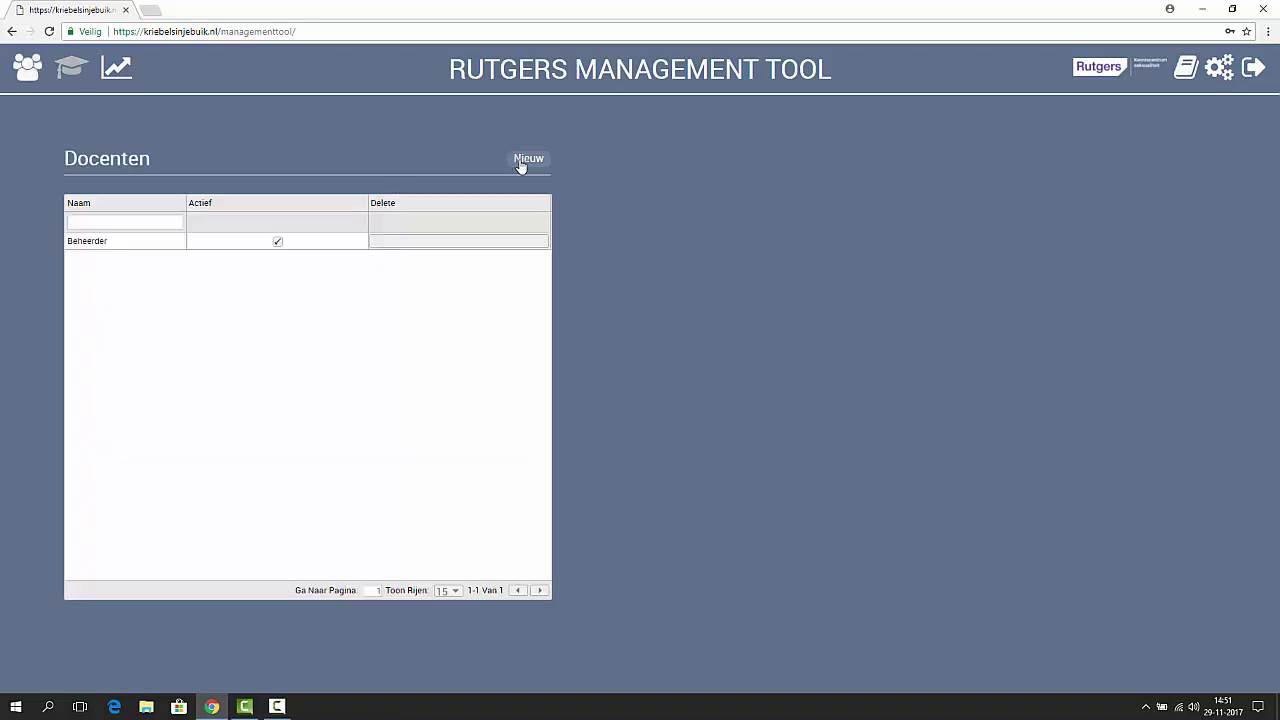
Step: Add a new teacher with her full name and e-mail, assigned to Groep 2 and Groep 3, and save
click(527, 159)
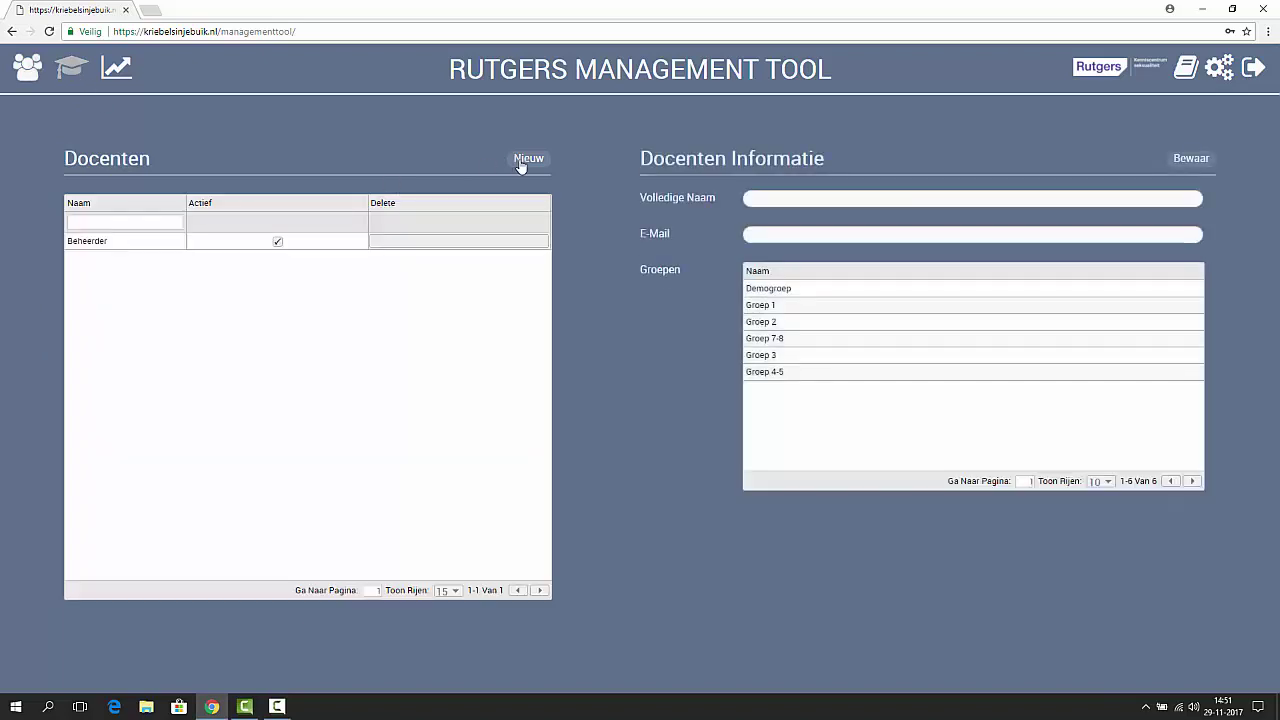
click(802, 204)
text(Jitske)
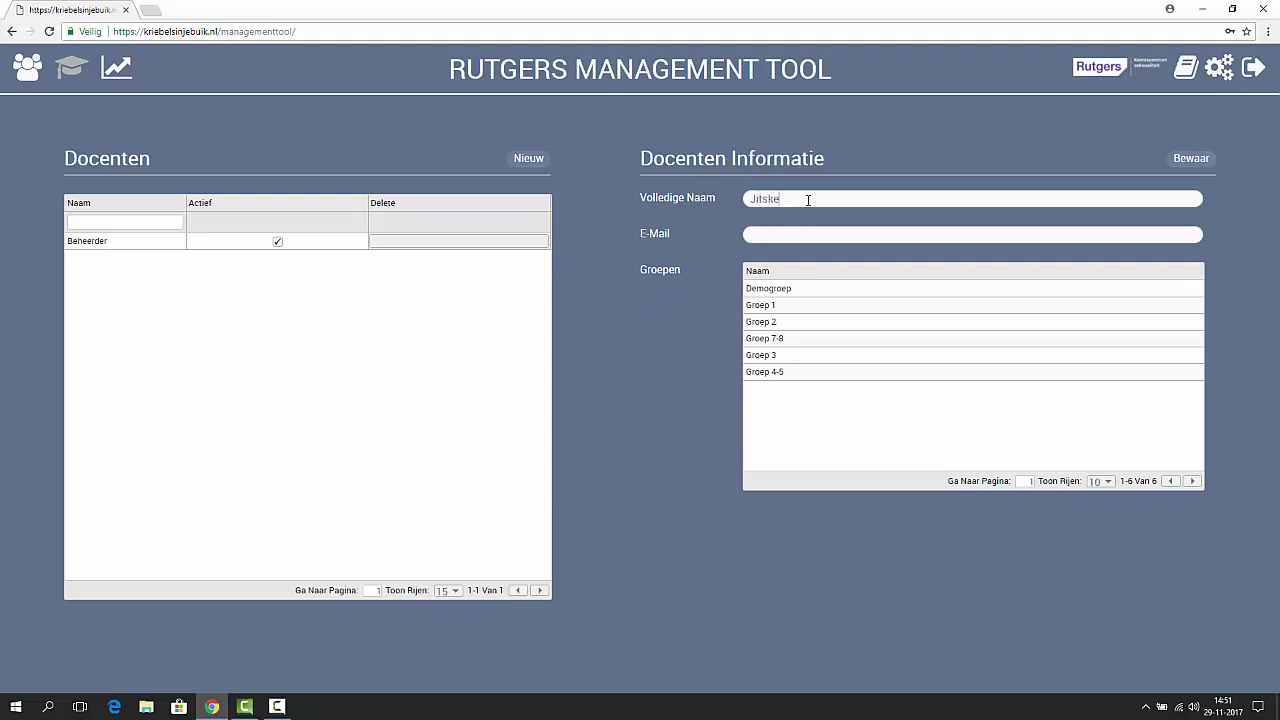
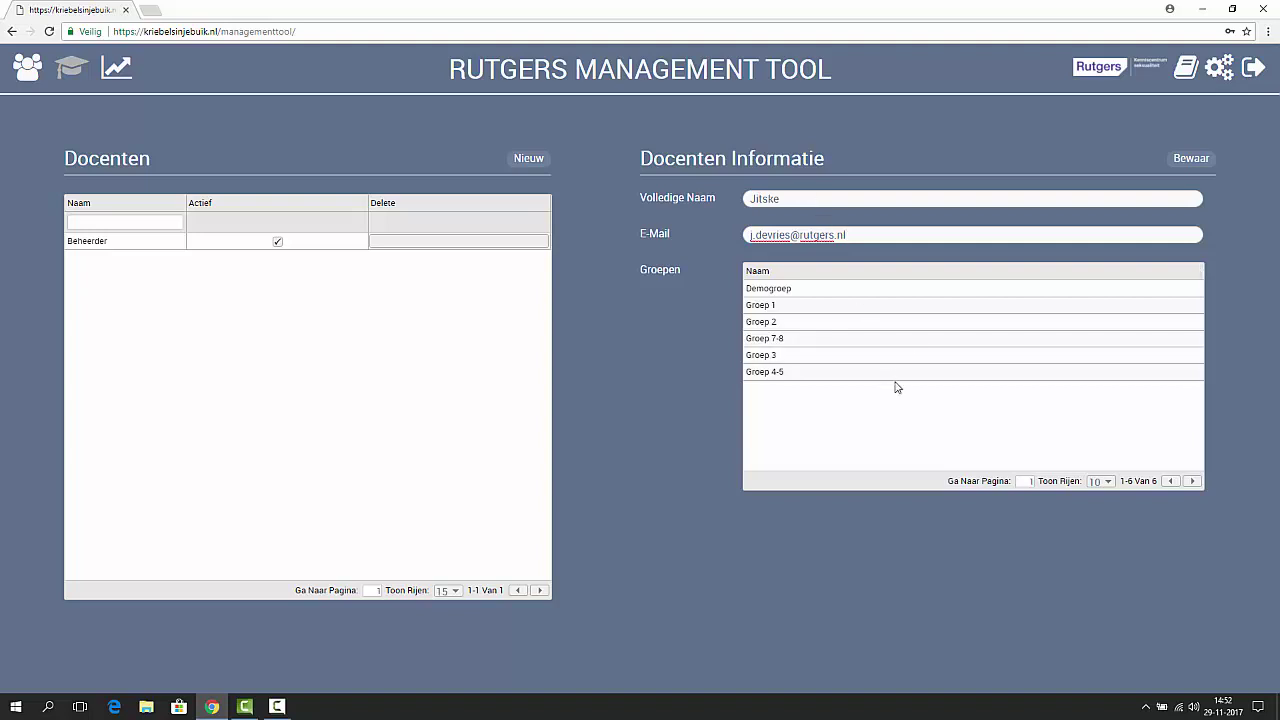
click(855, 328)
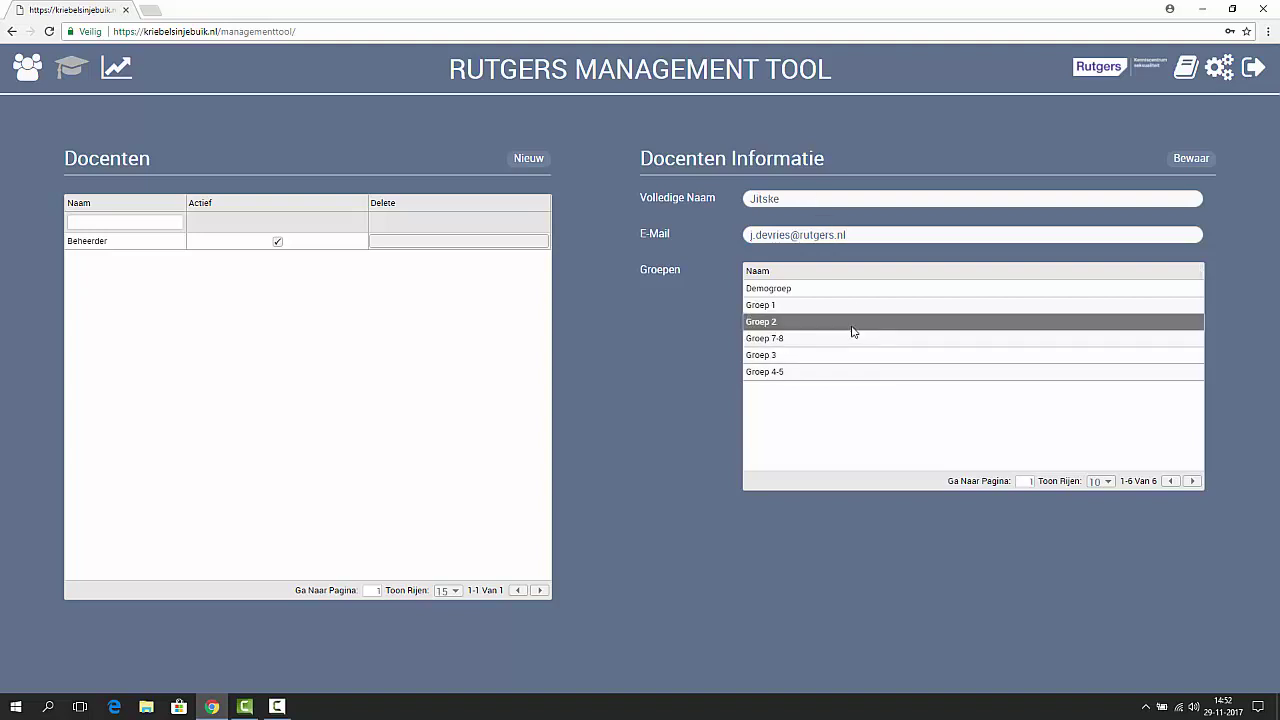
click(808, 360)
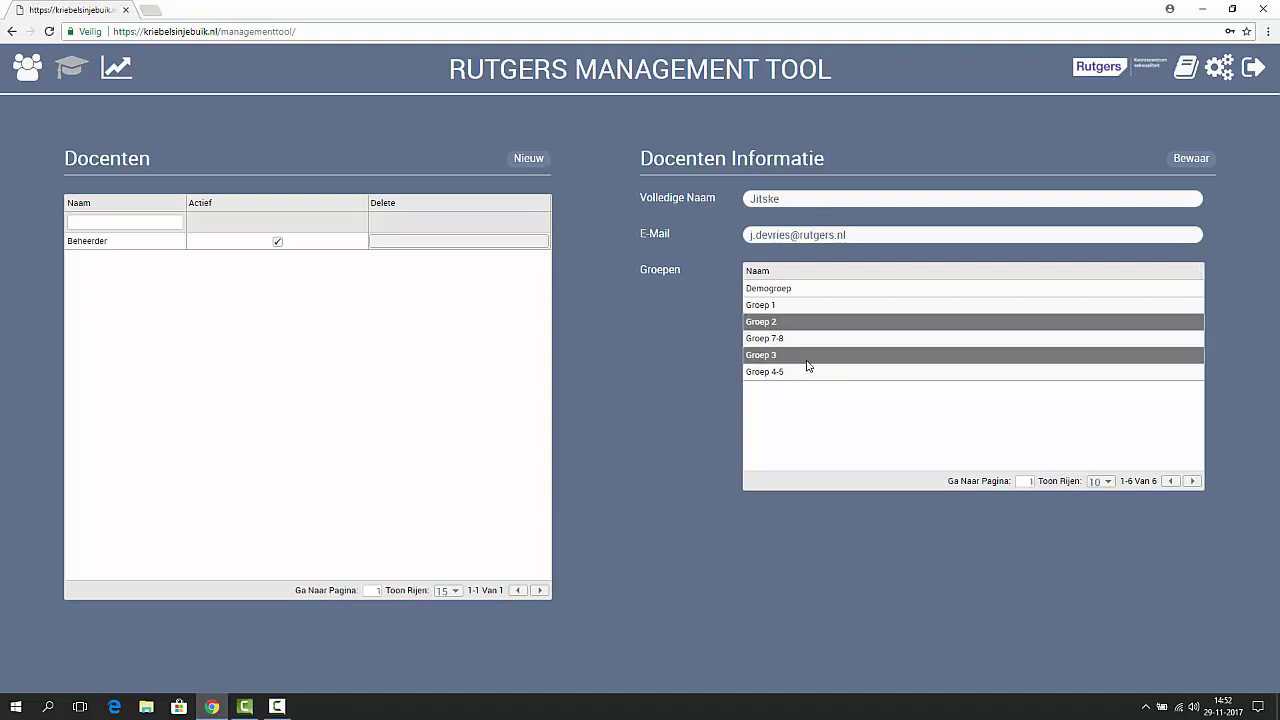
click(1205, 166)
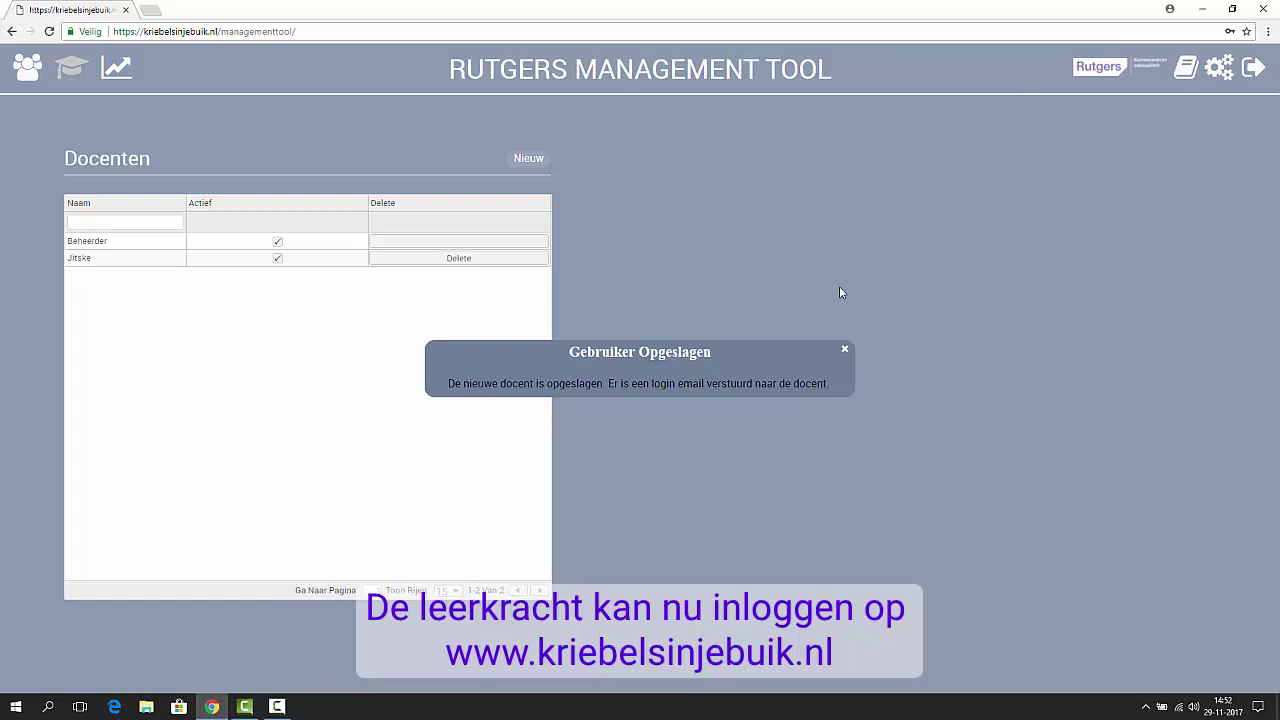
Step: Close the Gebruiker Opgeslagen confirmation popup
click(846, 352)
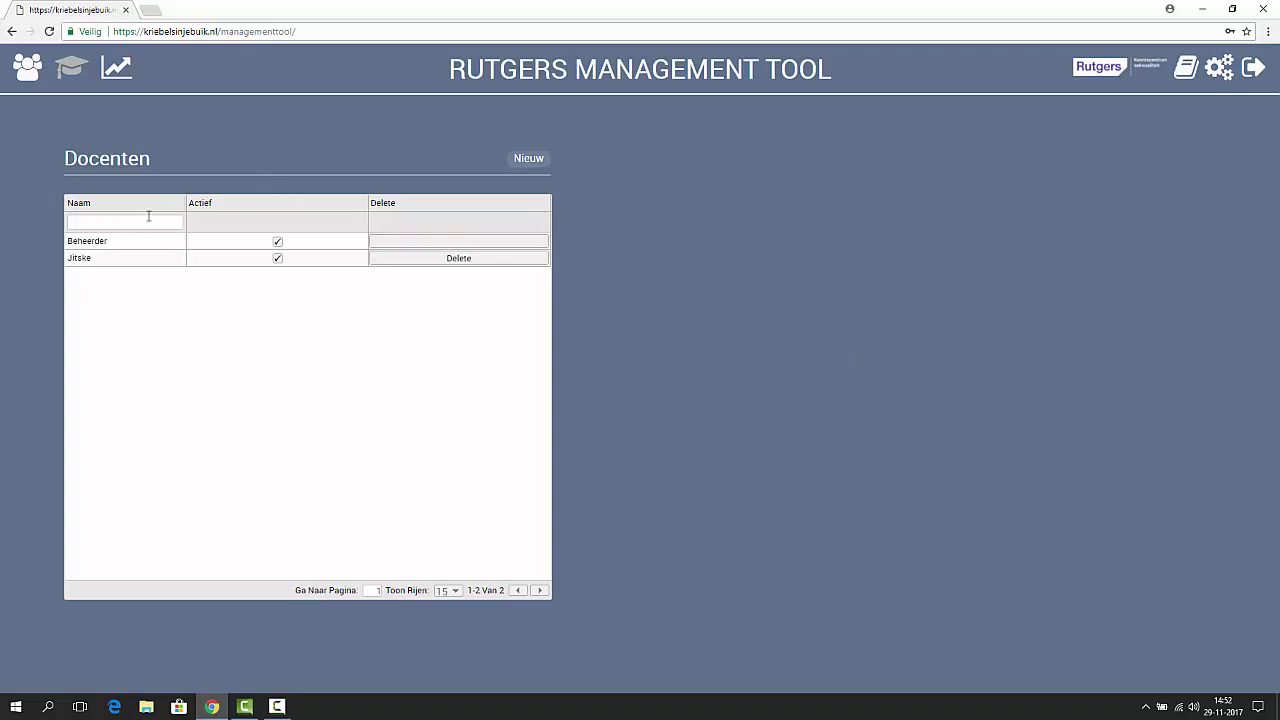
Step: Open the new teacher's record, deselect Groep 2 leaving only Groep 3, and update it
click(140, 262)
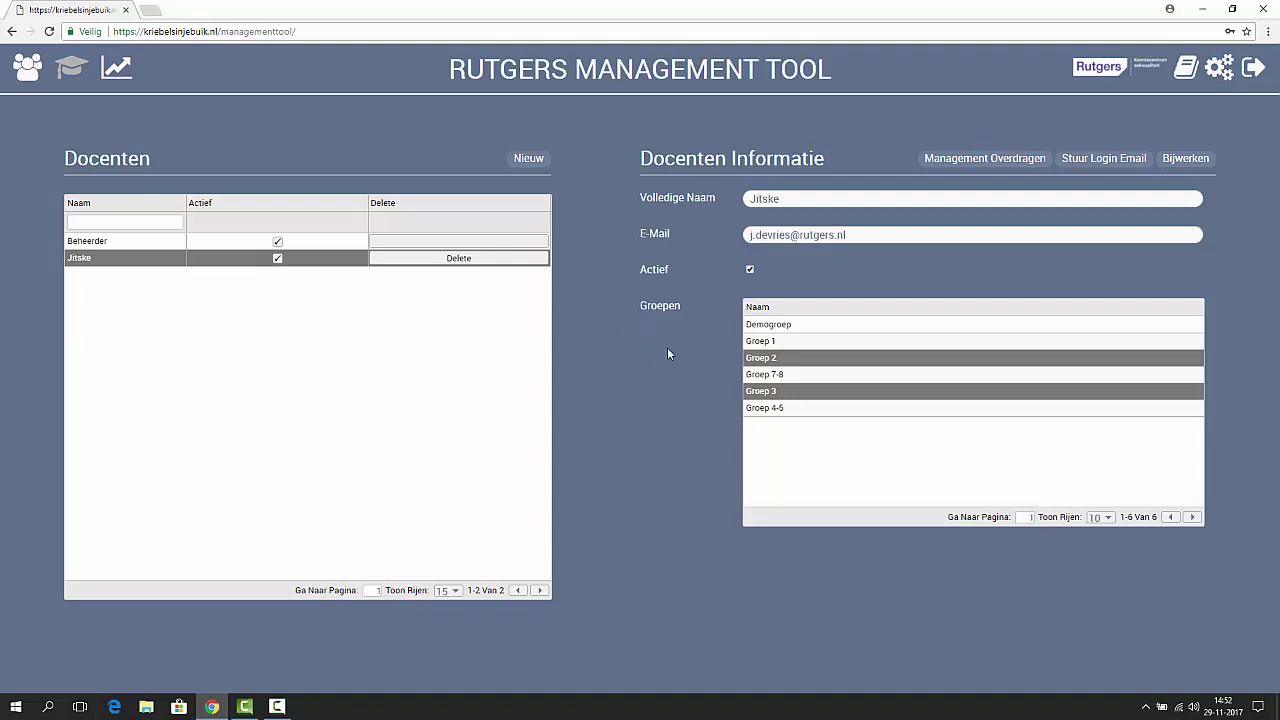
click(796, 359)
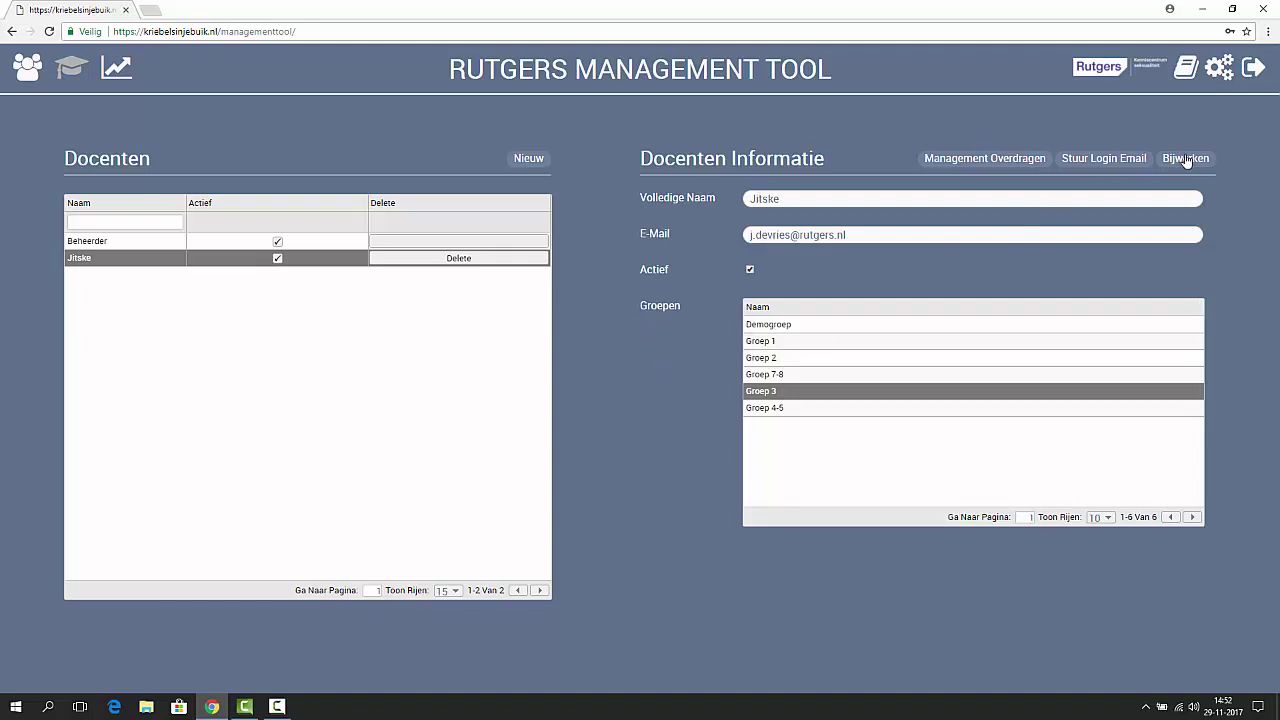
click(1186, 158)
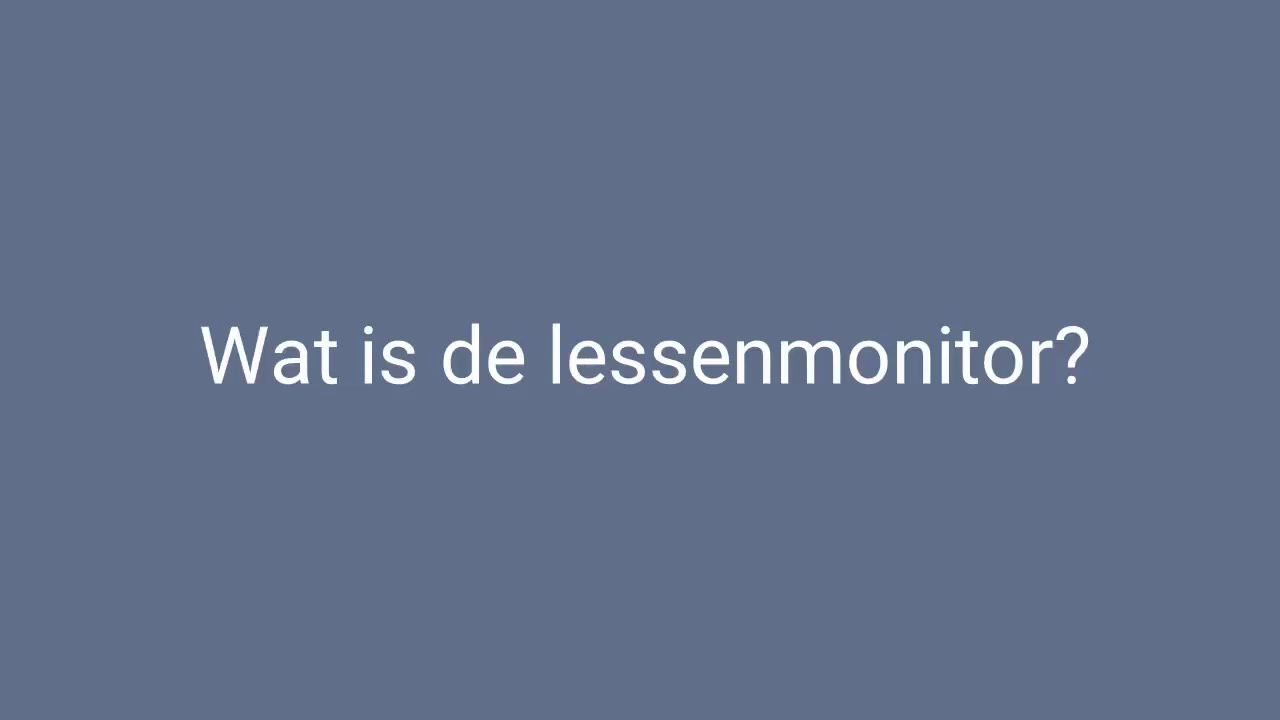